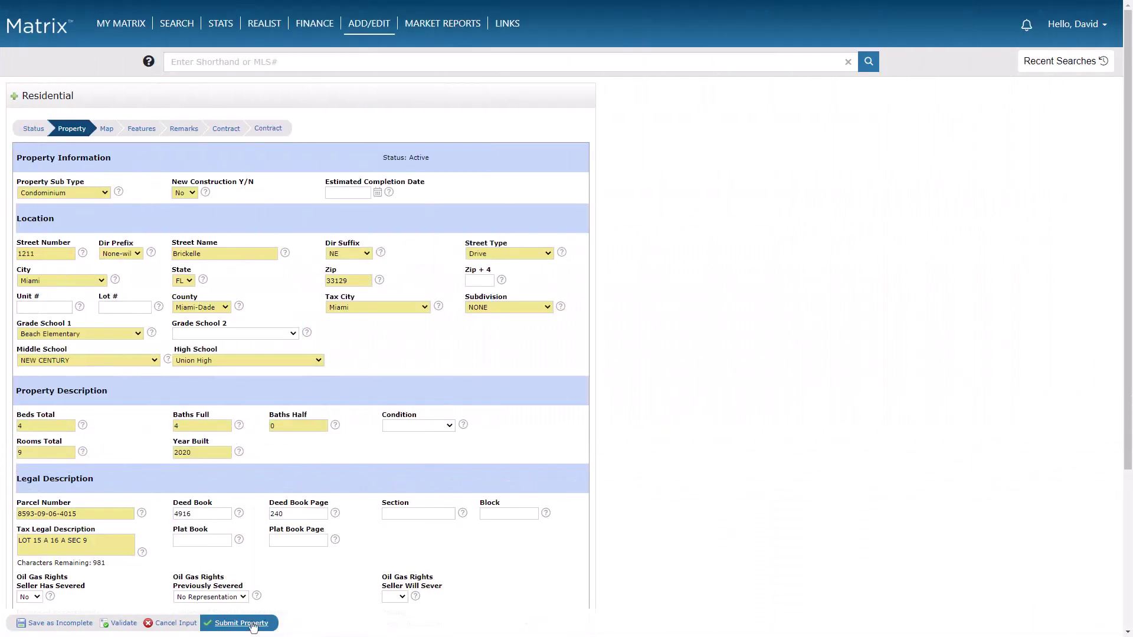
{"action": "left_click", "coordinate": [253, 624]}
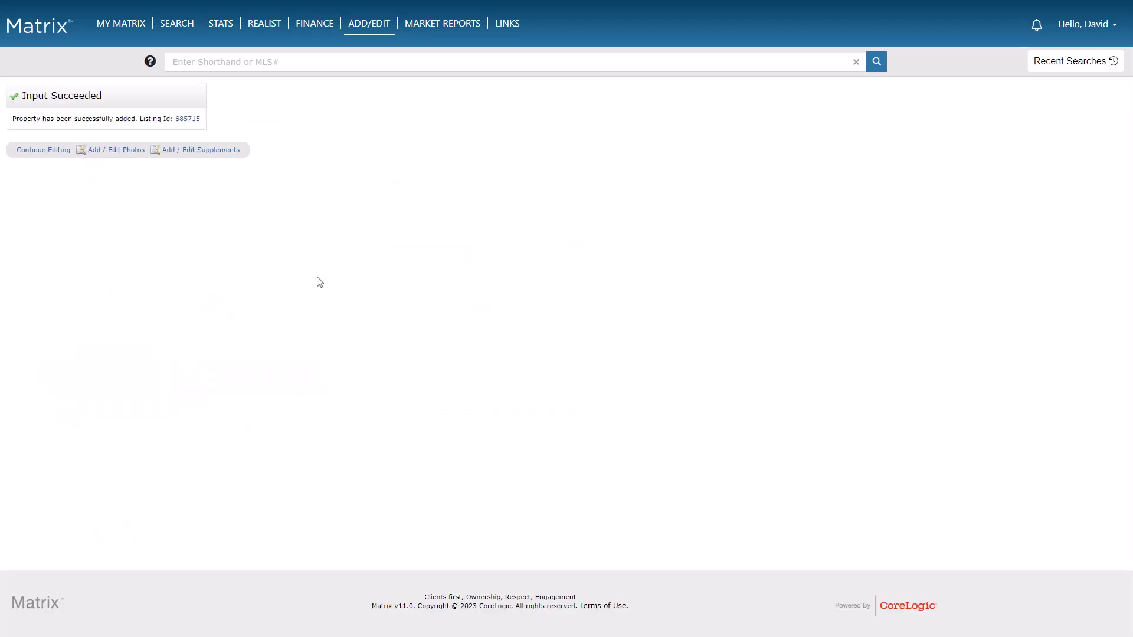
{"action": "left_click", "coordinate": [369, 34]}
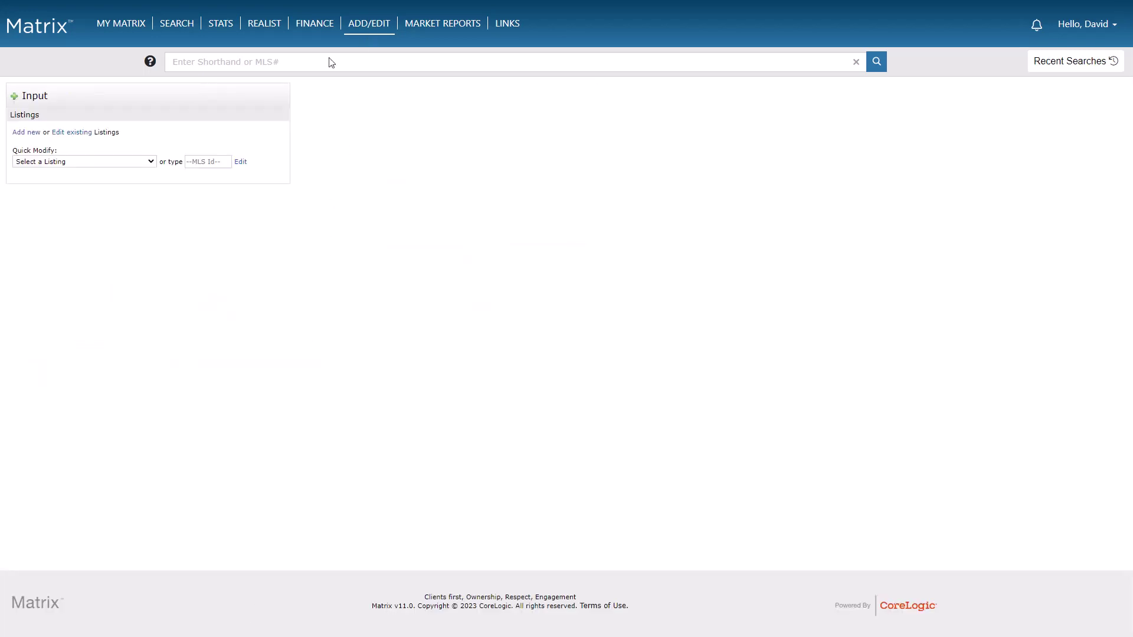
{"action": "left_click", "coordinate": [152, 163]}
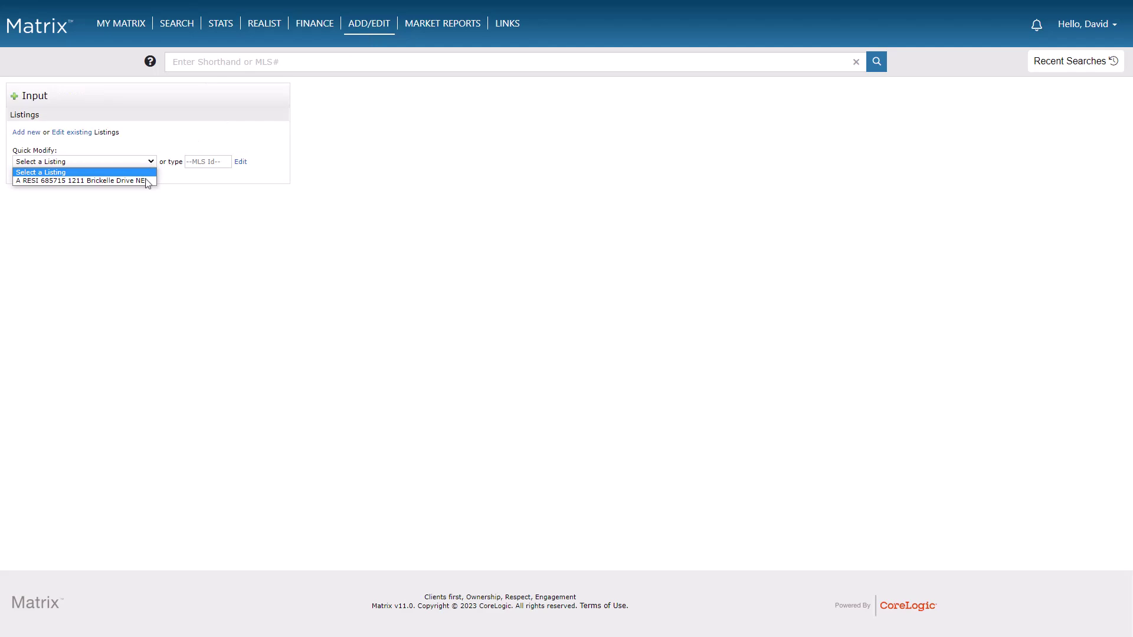
{"action": "left_click", "coordinate": [145, 178]}
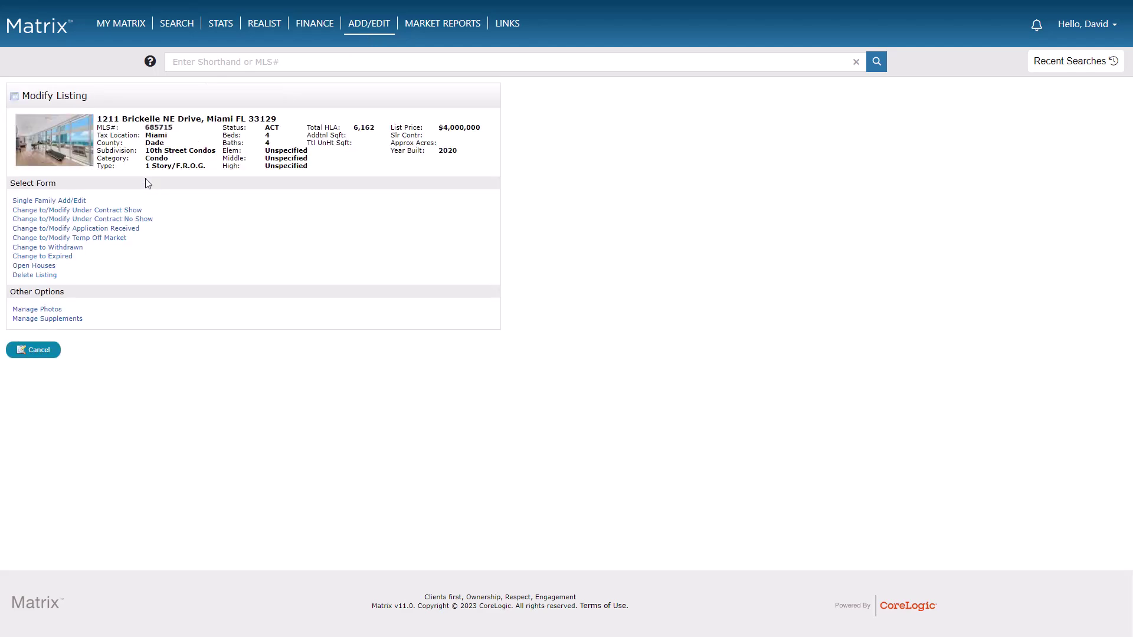
{"action": "left_click", "coordinate": [47, 310]}
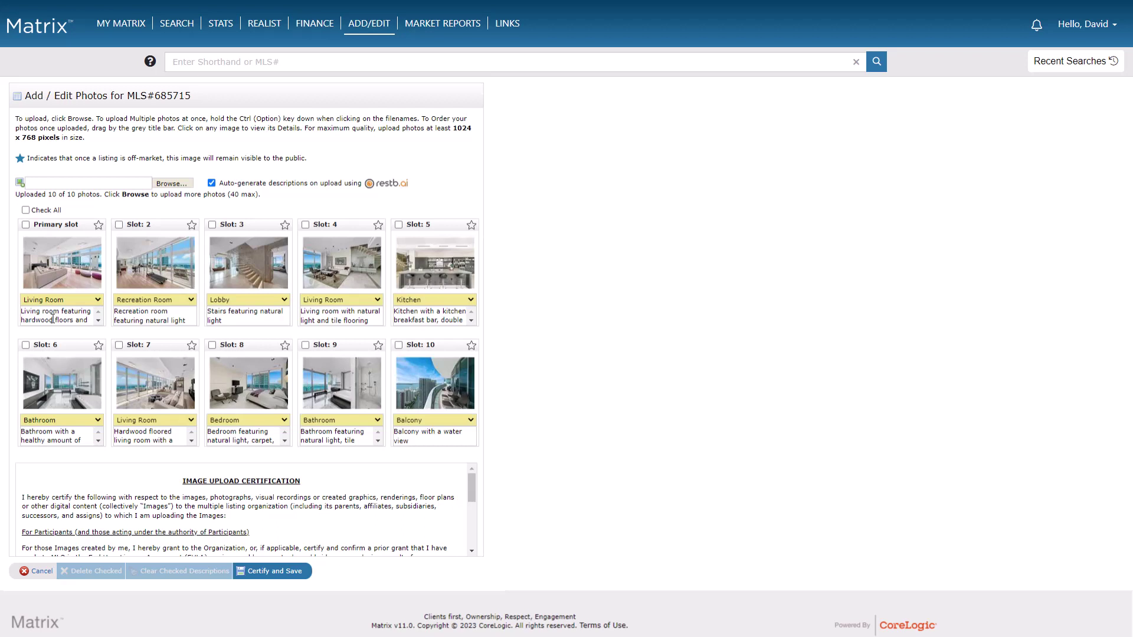
Move the keep-public star from the primary photo to slot 3, then certify and save the ten photos.
{"action": "left_click", "coordinate": [471, 347]}
{"action": "left_click", "coordinate": [472, 347]}
{"action": "left_click", "coordinate": [99, 228]}
{"action": "left_click", "coordinate": [285, 226]}
{"action": "left_click", "coordinate": [288, 573]}
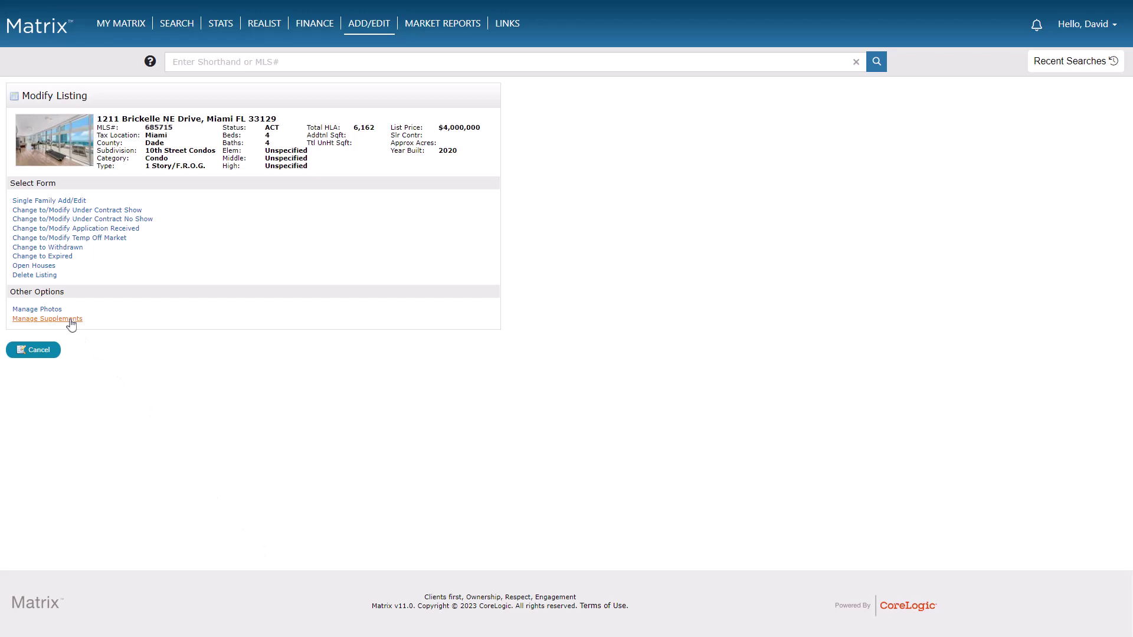
{"action": "left_click", "coordinate": [48, 319]}
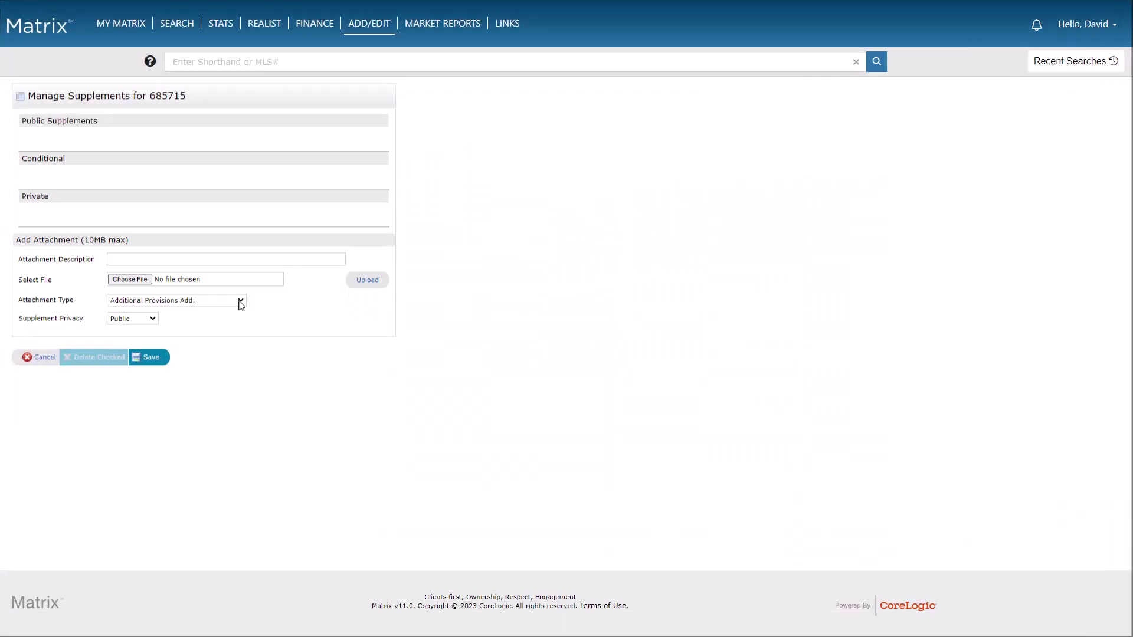
Open the Attachment Type list on the Manage Supplements page for listing 685715.
{"action": "left_click", "coordinate": [241, 302]}
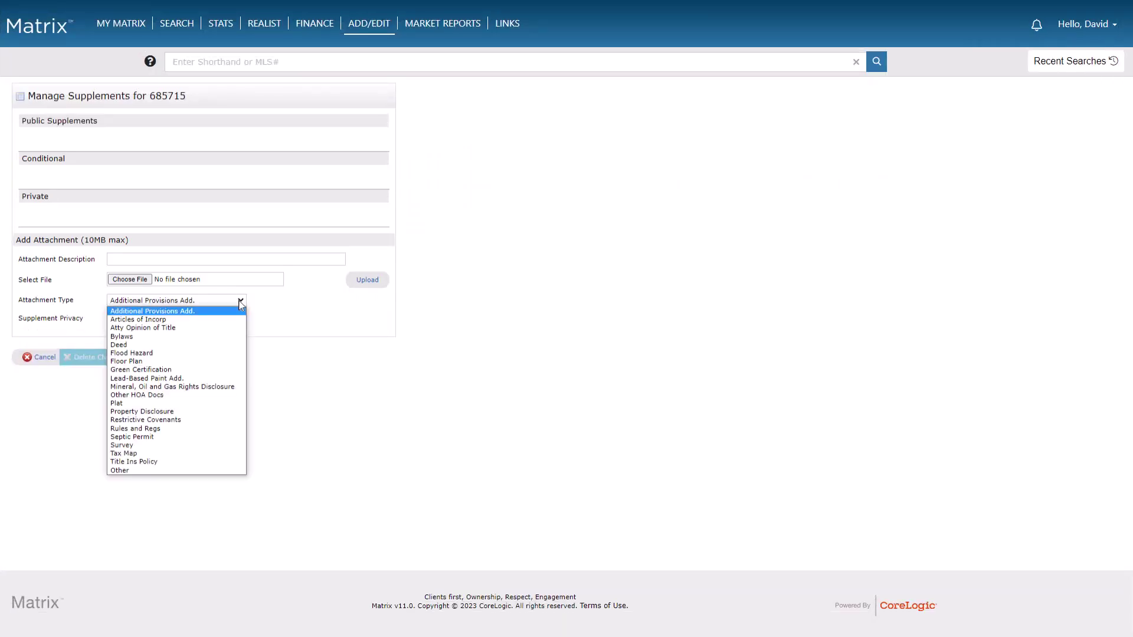
Upload FloorPlan.pdf as a Floor Plan attachment described 'Top Floor' with Private privacy.
{"action": "left_click", "coordinate": [241, 364]}
{"action": "left_click", "coordinate": [206, 282]}
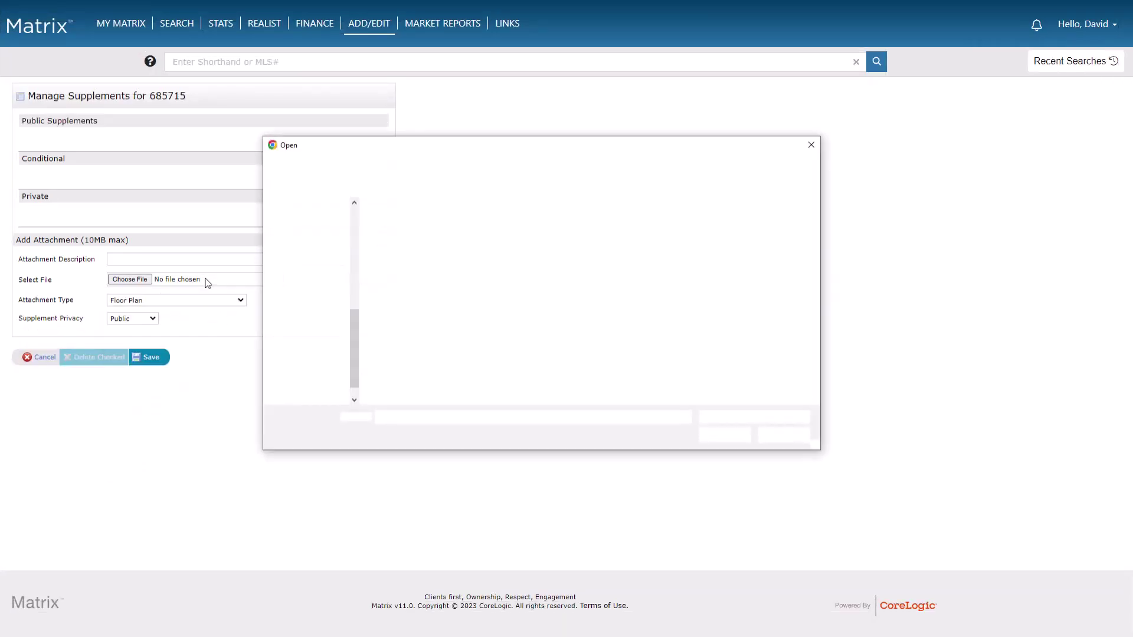
{"action": "left_click", "coordinate": [399, 234]}
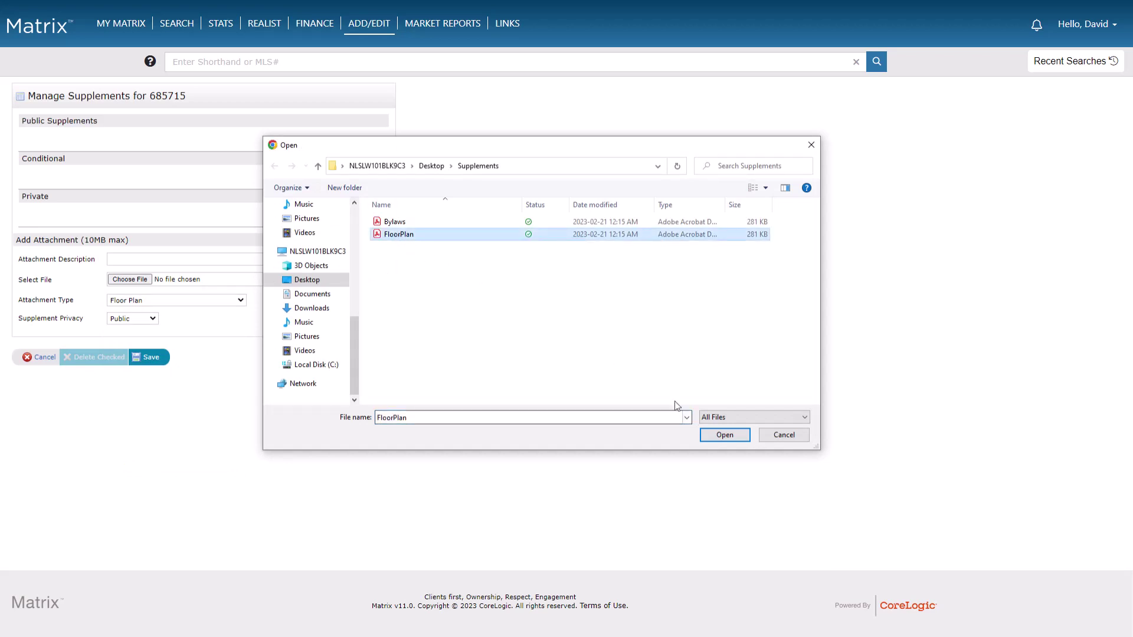
{"action": "left_click", "coordinate": [721, 435]}
{"action": "left_click", "coordinate": [280, 260]}
{"action": "type", "text": "Top Floor"}
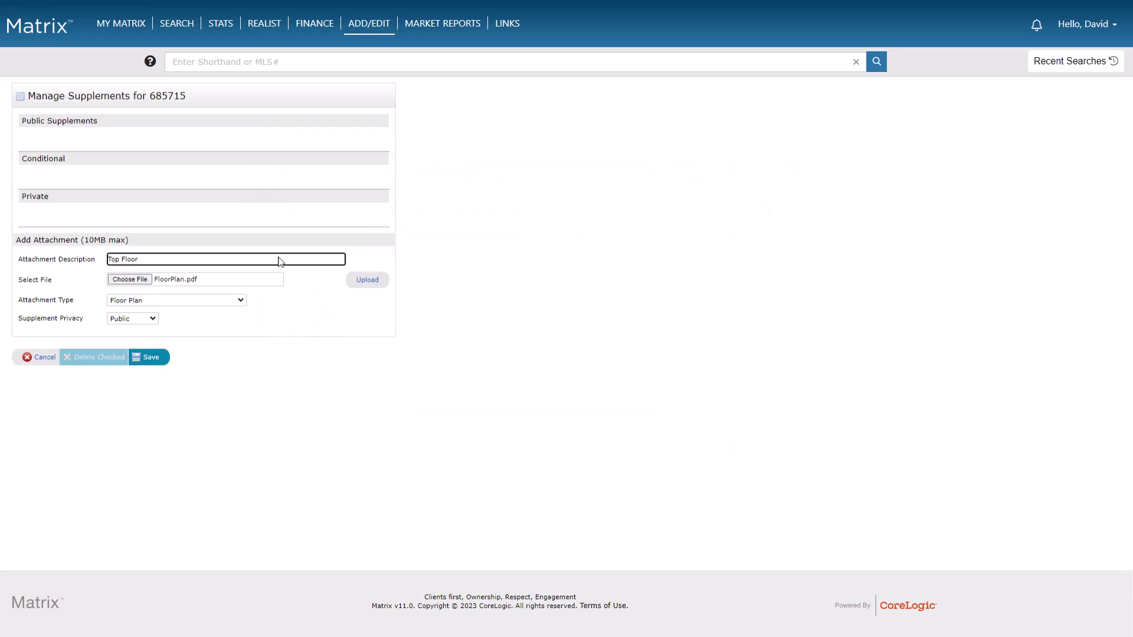
{"action": "left_click", "coordinate": [152, 319]}
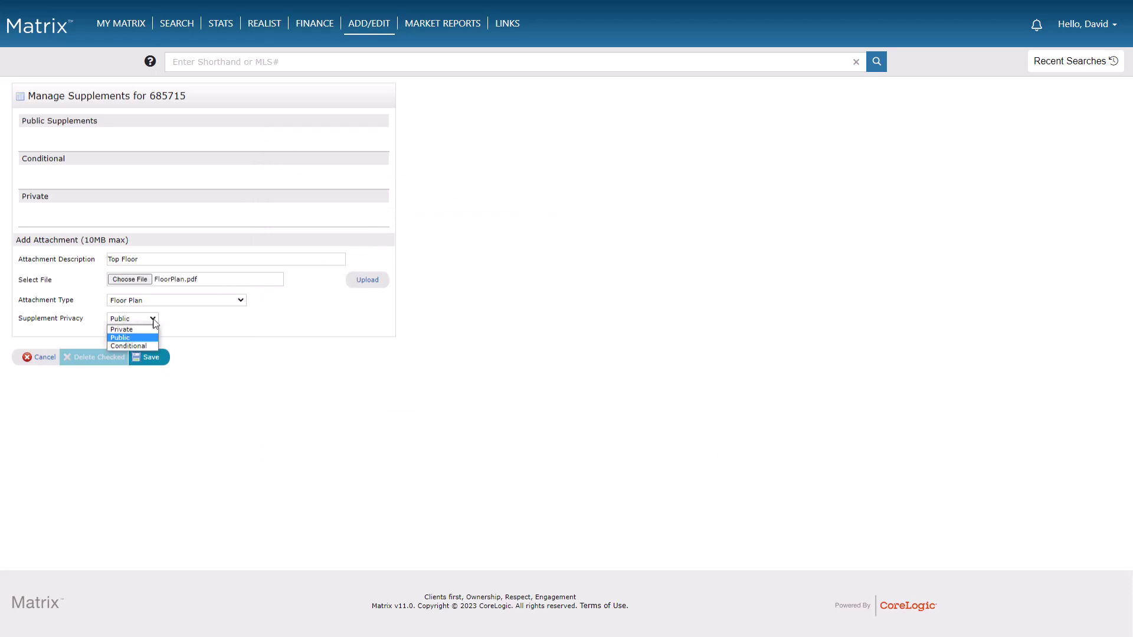
{"action": "left_click", "coordinate": [149, 329]}
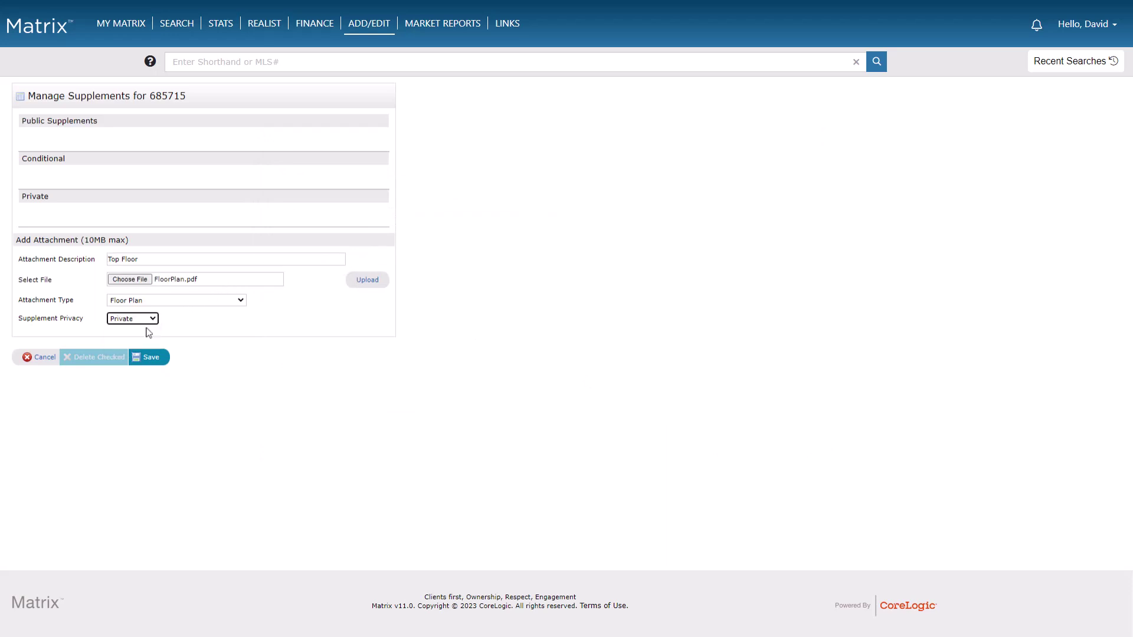
{"action": "left_click", "coordinate": [361, 282]}
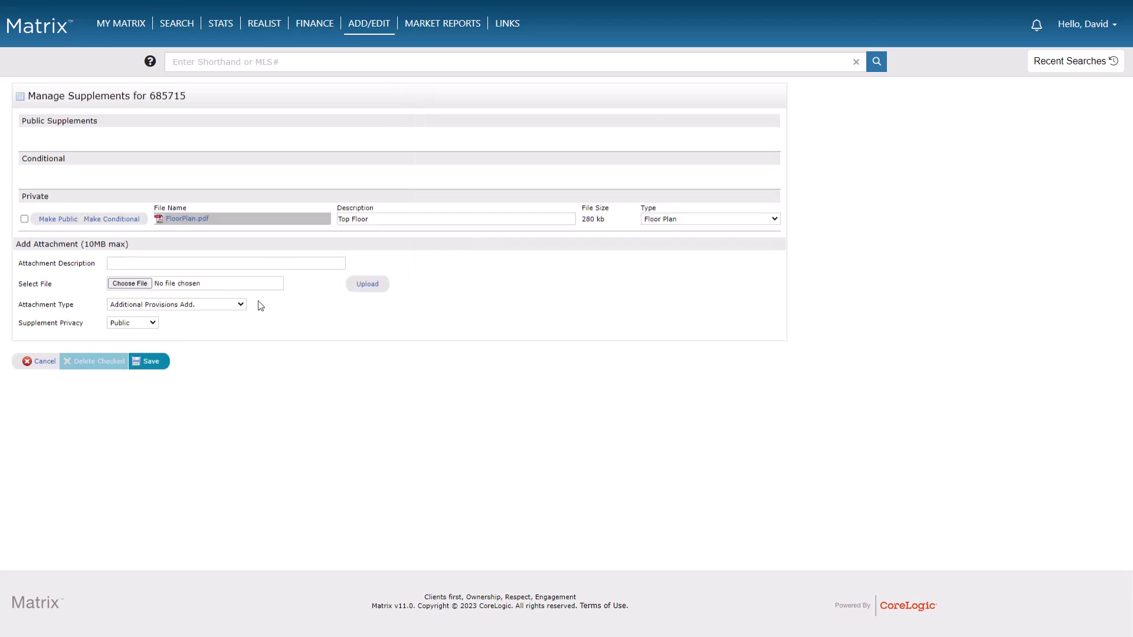
Stage Bylaws.pdf as a Bylaws attachment with Conditional privacy and upload it.
{"action": "left_click", "coordinate": [241, 306]}
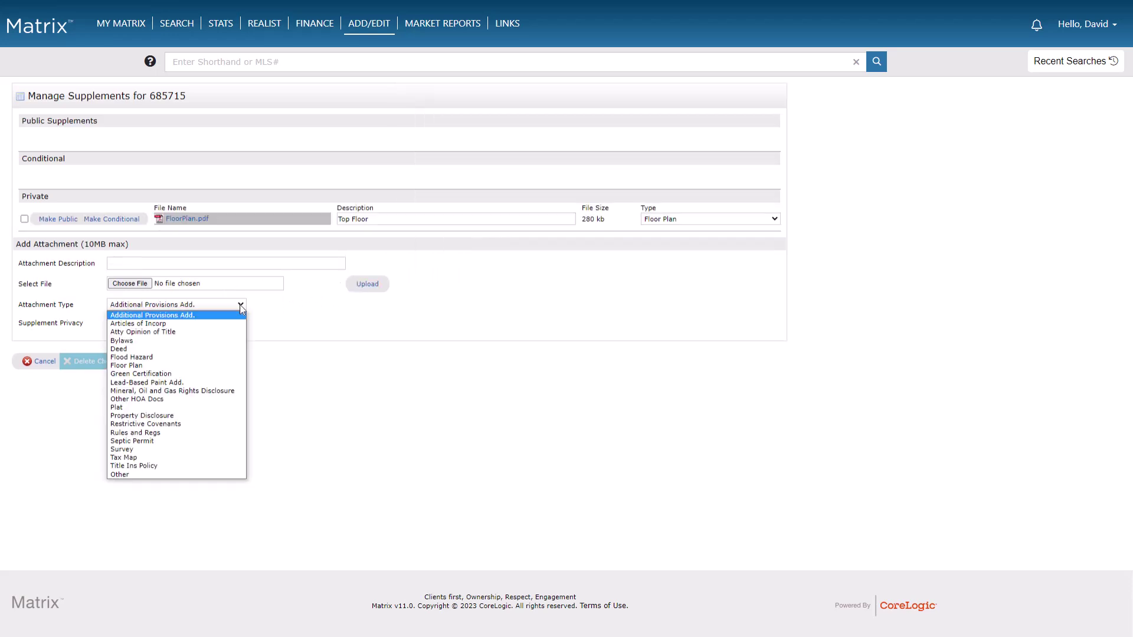
{"action": "key", "text": "Down"}
{"action": "key", "text": "Down"}
{"action": "key", "text": "Return"}
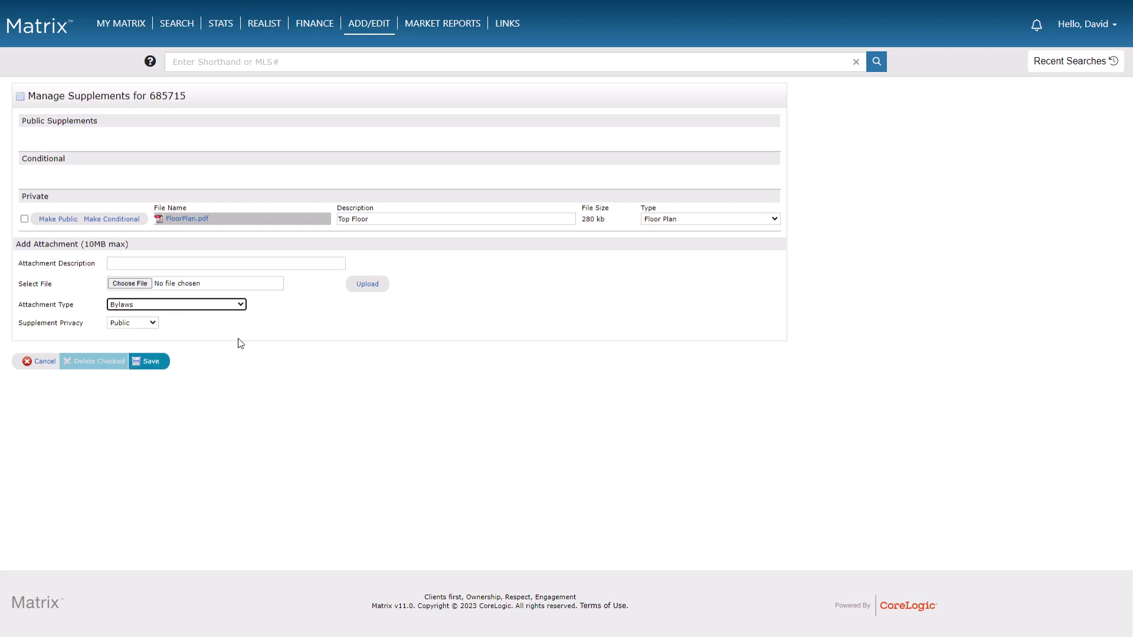
{"action": "left_click", "coordinate": [236, 287]}
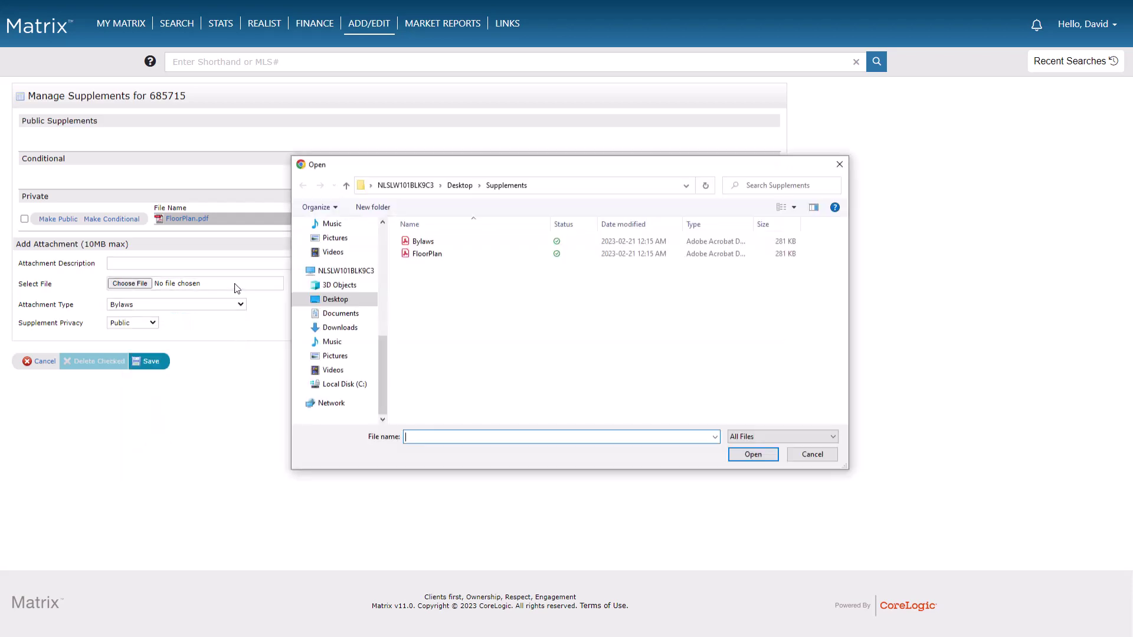
{"action": "left_click", "coordinate": [423, 242]}
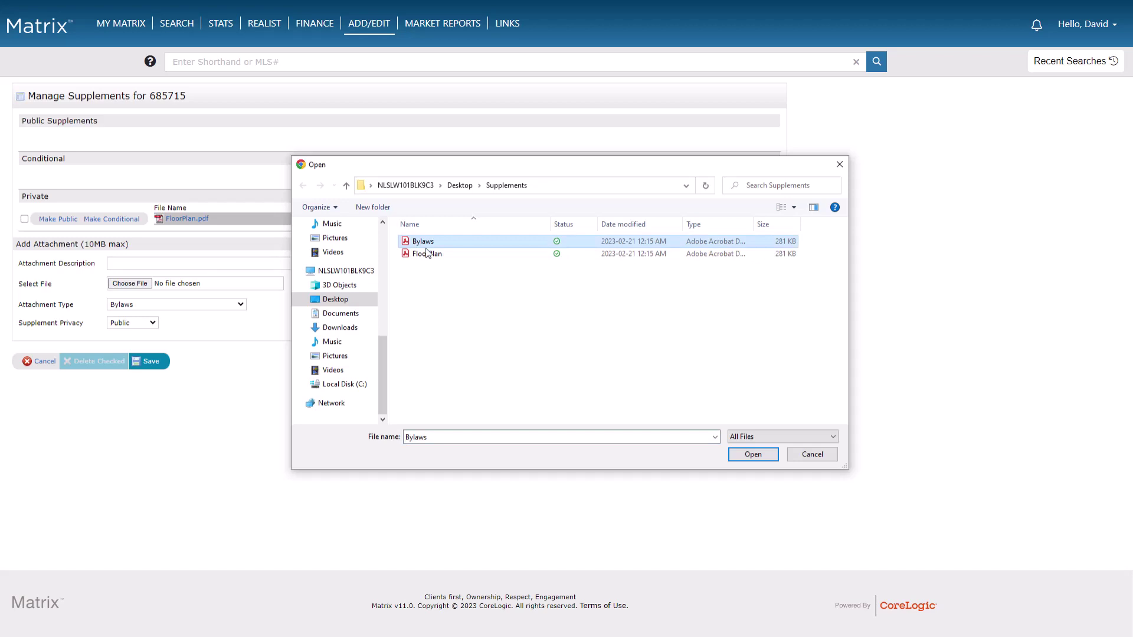
{"action": "left_click", "coordinate": [747, 455]}
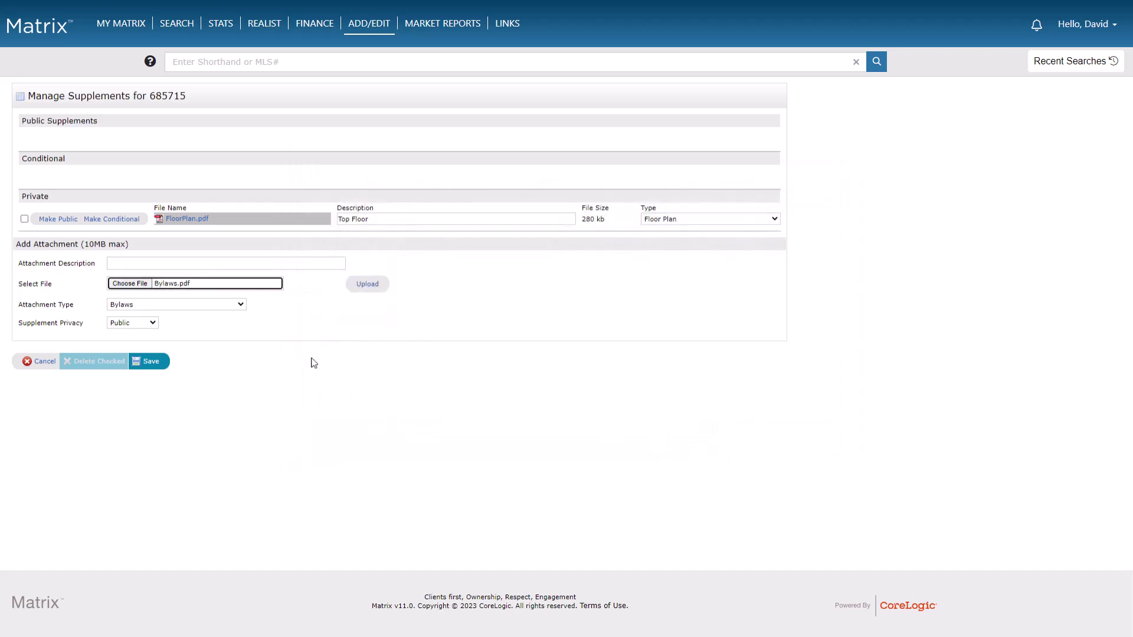
{"action": "left_click", "coordinate": [152, 323]}
{"action": "left_click", "coordinate": [154, 352]}
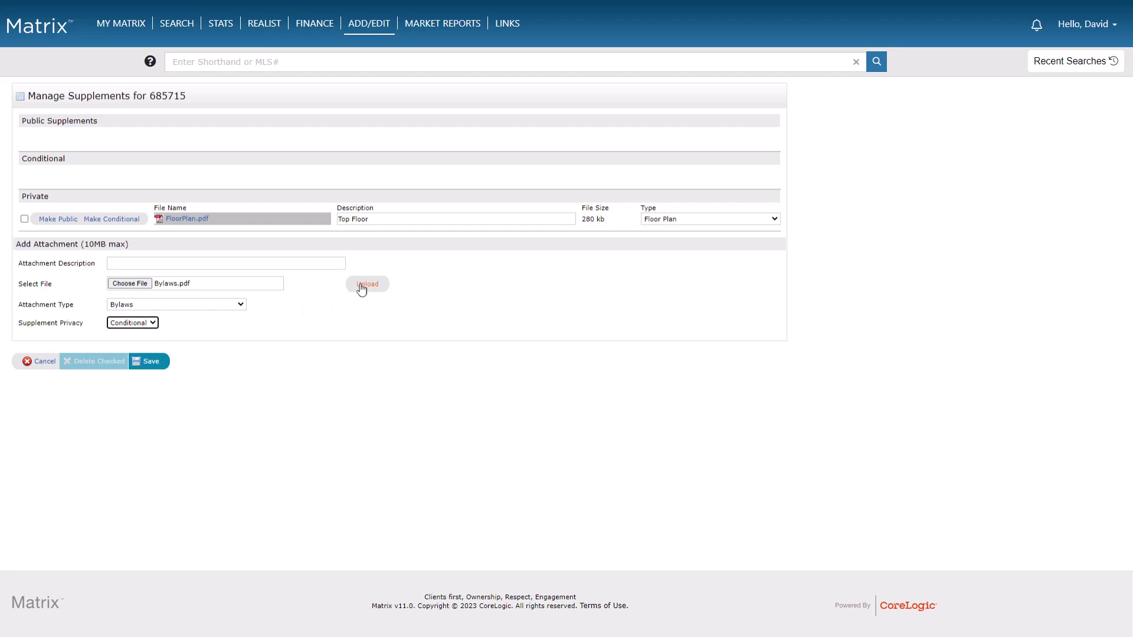
{"action": "left_click", "coordinate": [361, 285]}
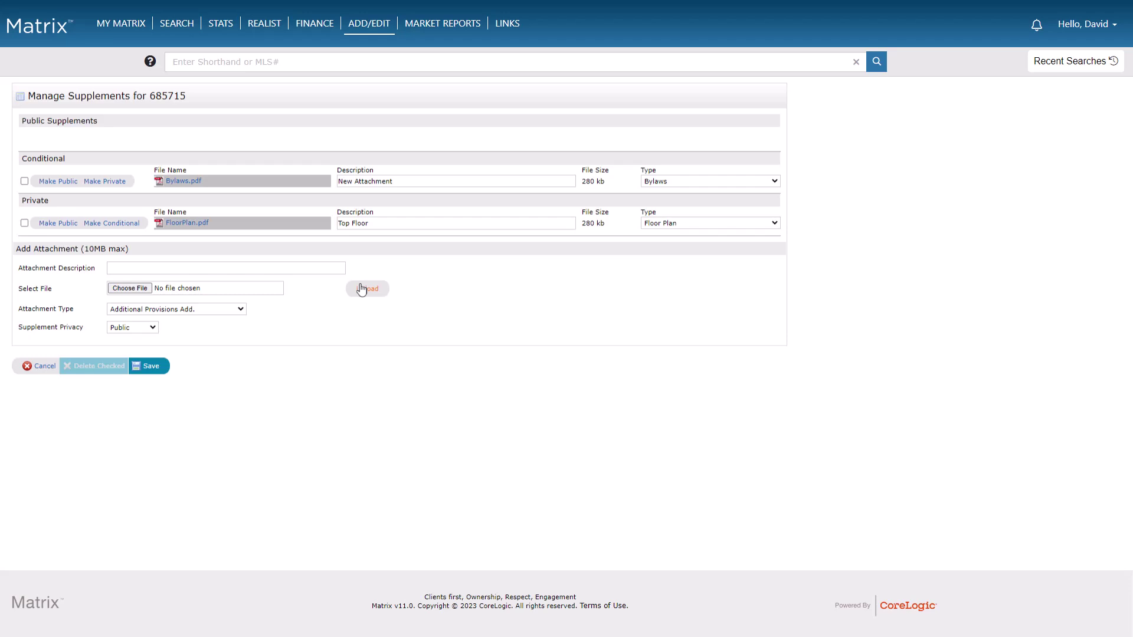
Change the Bylaws description to 'Condo Bylaws' and move FloorPlan.pdf from Private to Public.
{"action": "left_click_drag", "start_coordinate": [420, 181], "coordinate": [330, 187]}
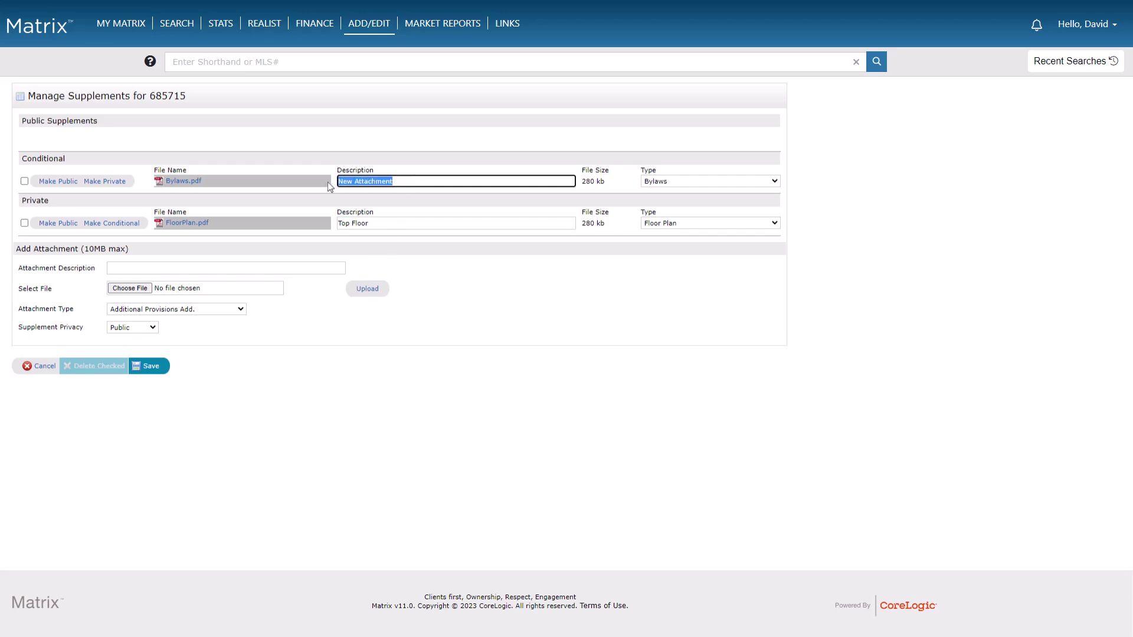
{"action": "type", "text": "Condo Bylaws"}
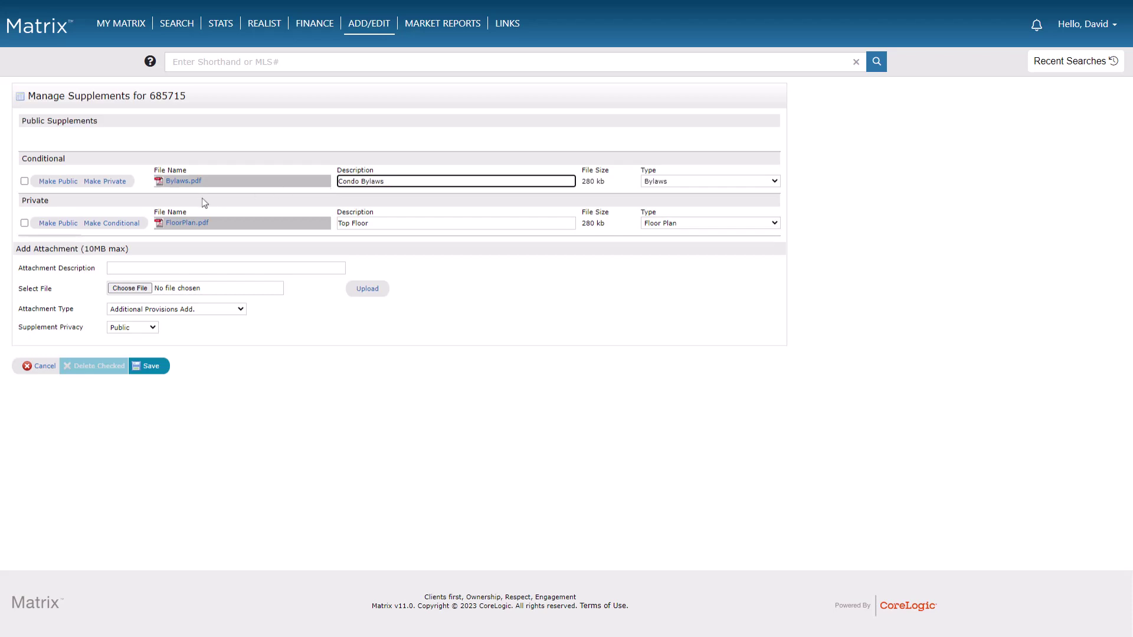
{"action": "left_click", "coordinate": [58, 223]}
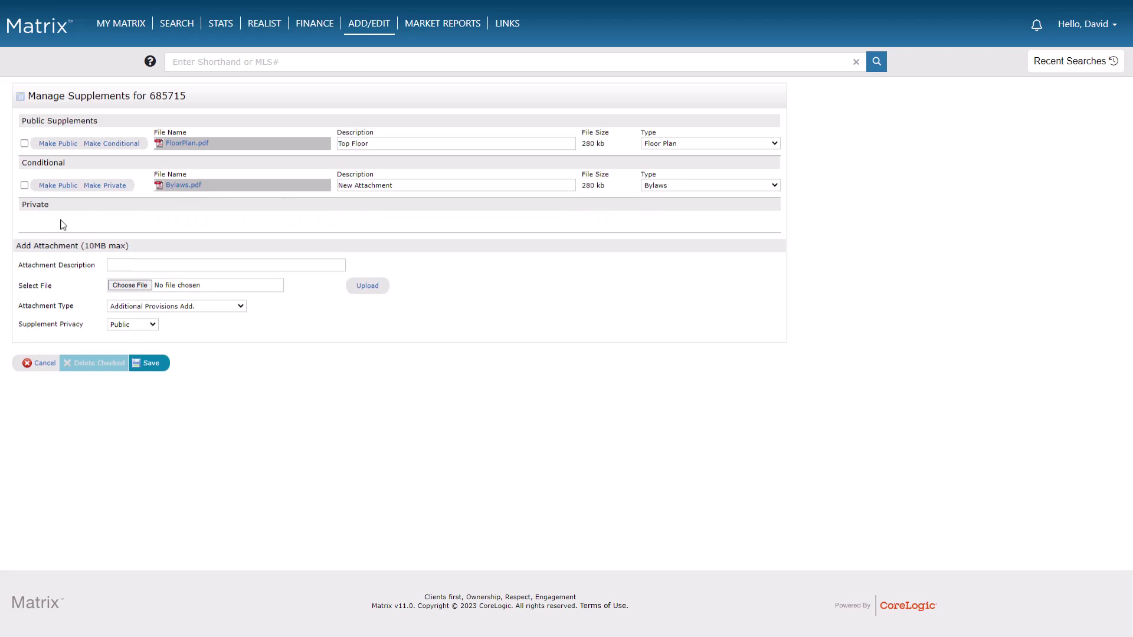